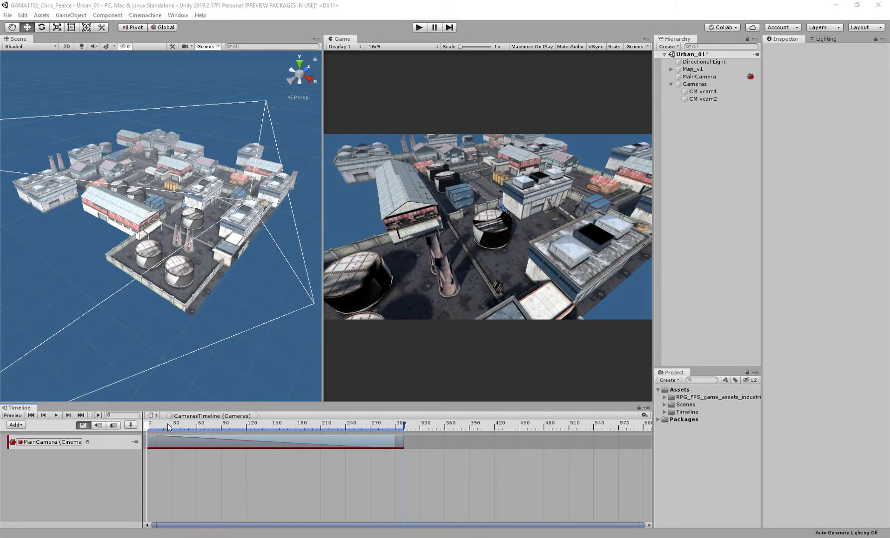
Step: Add a Recorder Track to the CamerasTimeline, below the MainCamera Cinemachine track
click(178, 16)
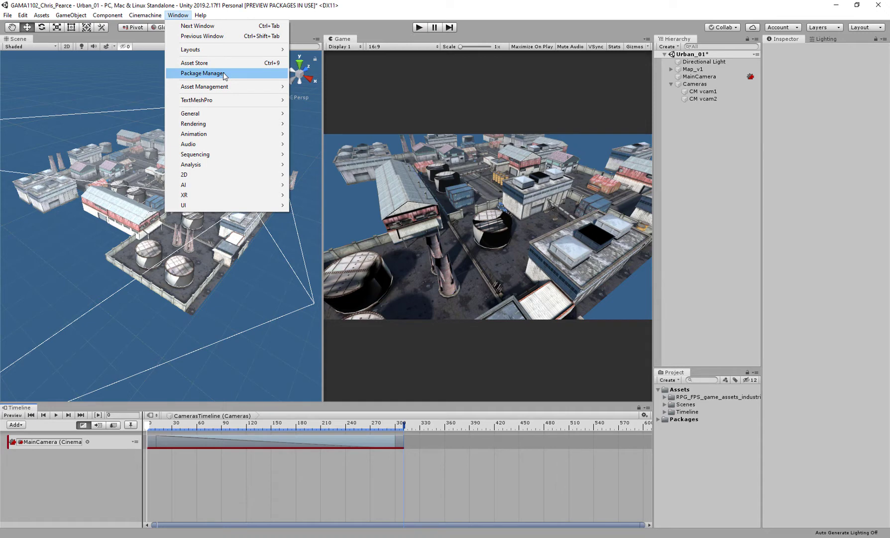
click(58, 475)
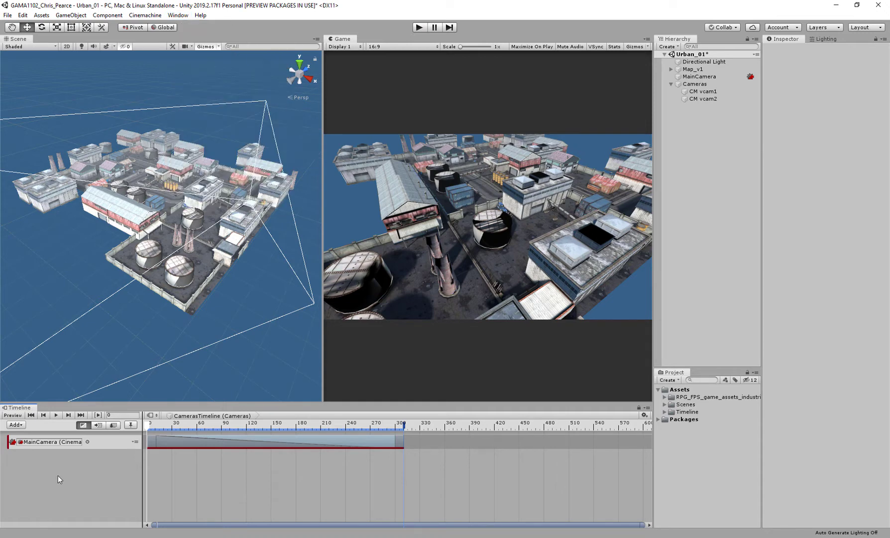
right_click(58, 467)
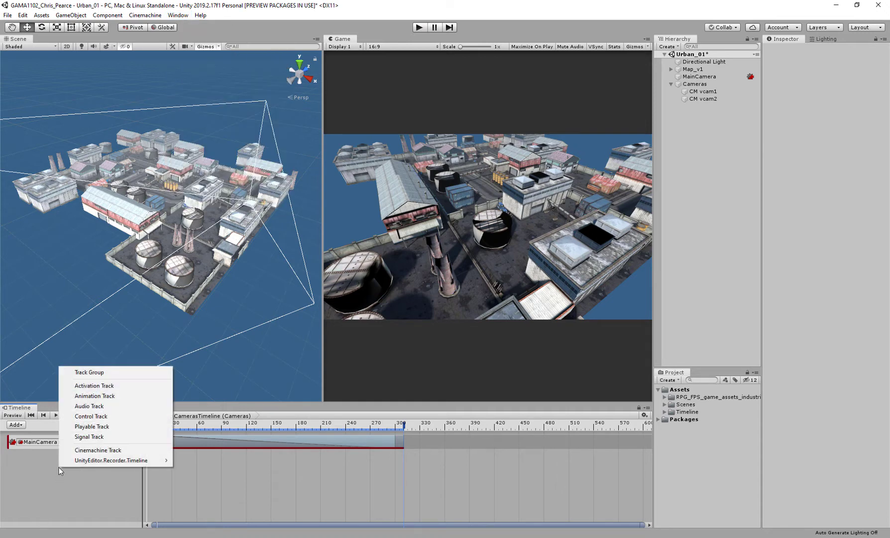
right_click(31, 465)
mouse_move(58, 456)
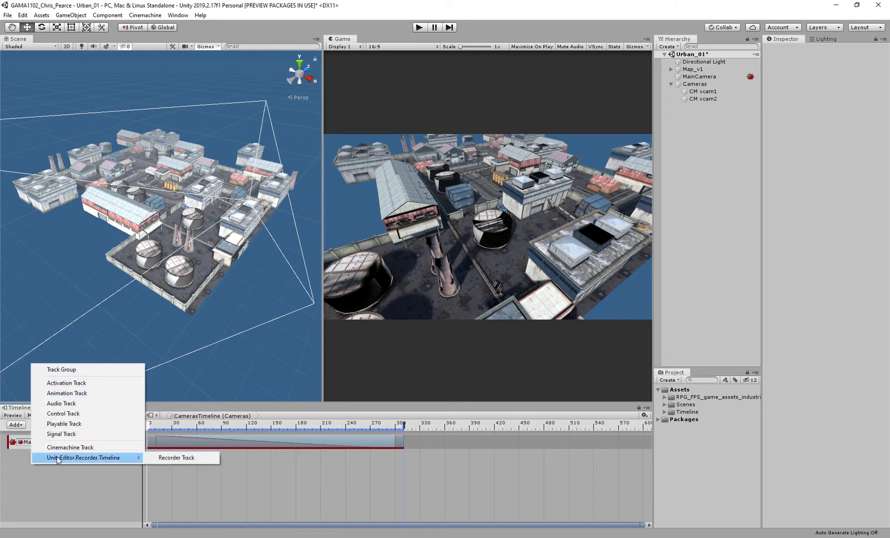
click(174, 458)
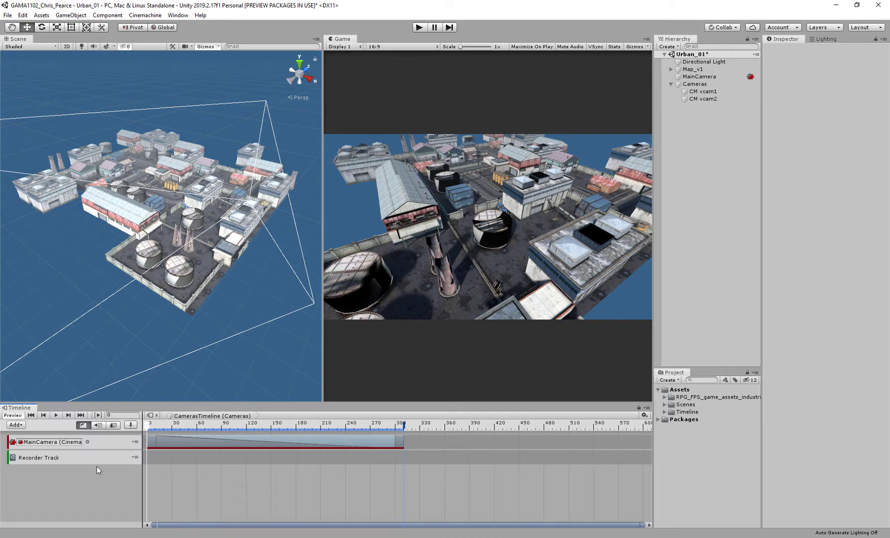
Step: Add a RecorderClip to the Recorder Track and move it to the timeline start
right_click(188, 456)
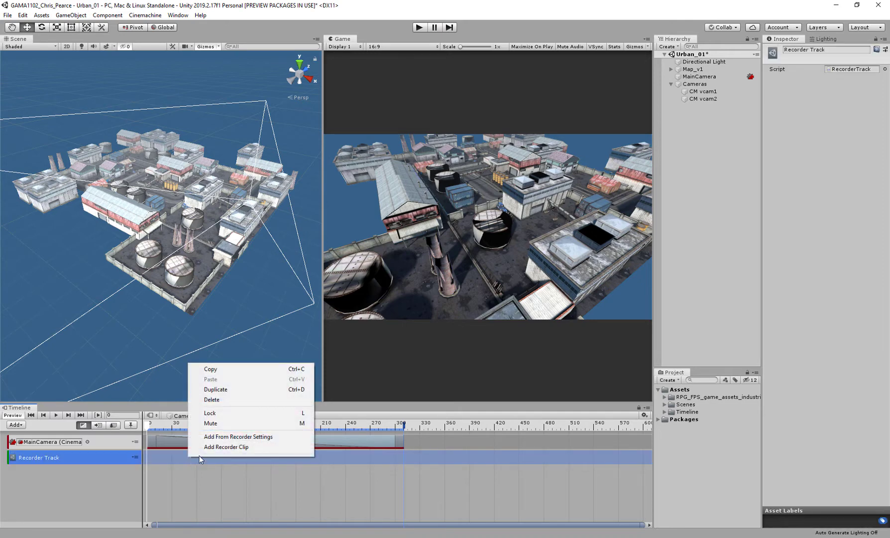
click(214, 449)
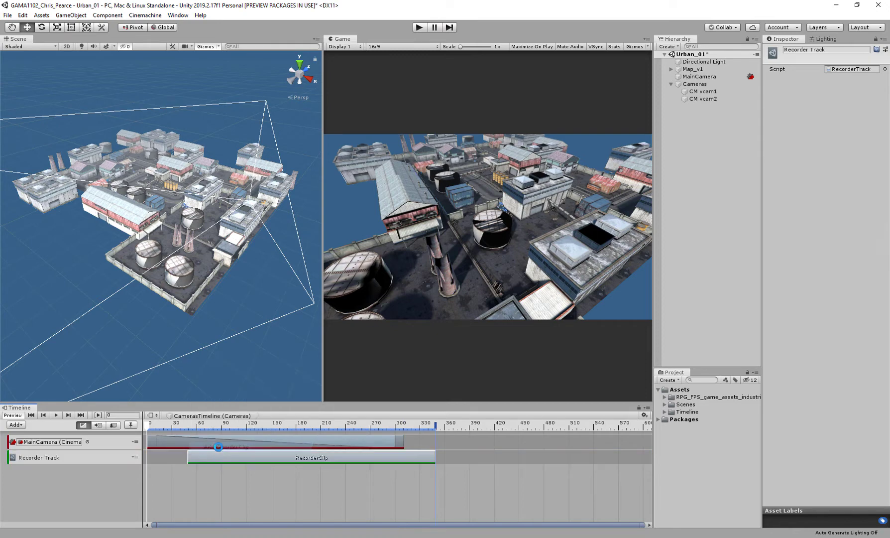
drag(335, 465, 305, 457)
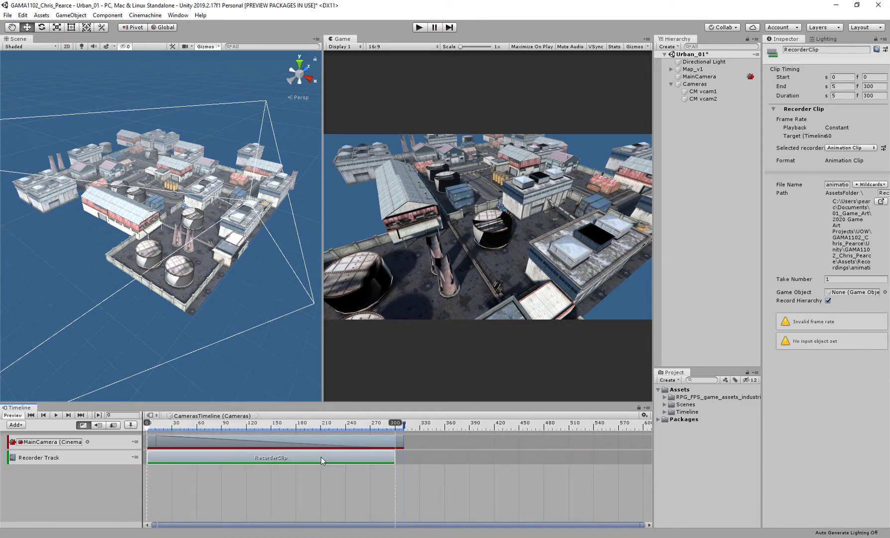
drag(391, 452, 396, 455)
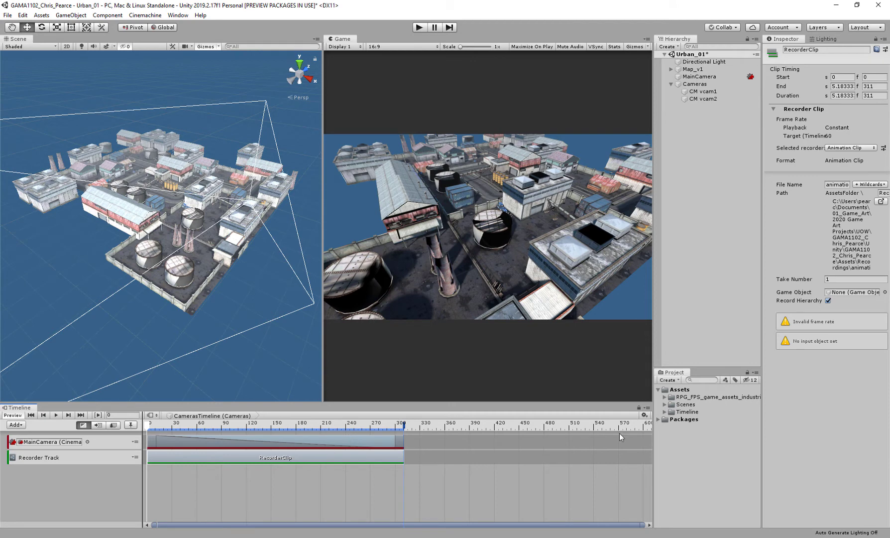
Step: Show the timeline ruler in seconds and trim the RecorderClip to end at 5:00
click(645, 415)
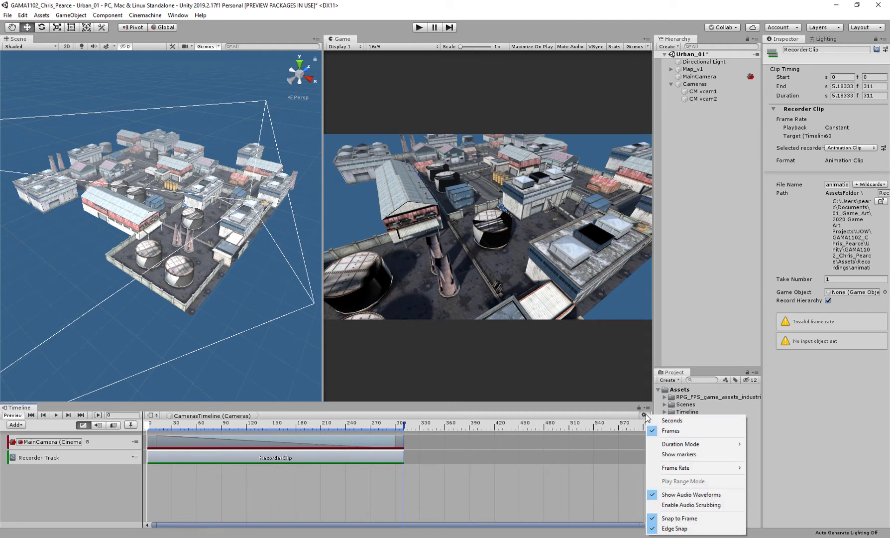
click(668, 422)
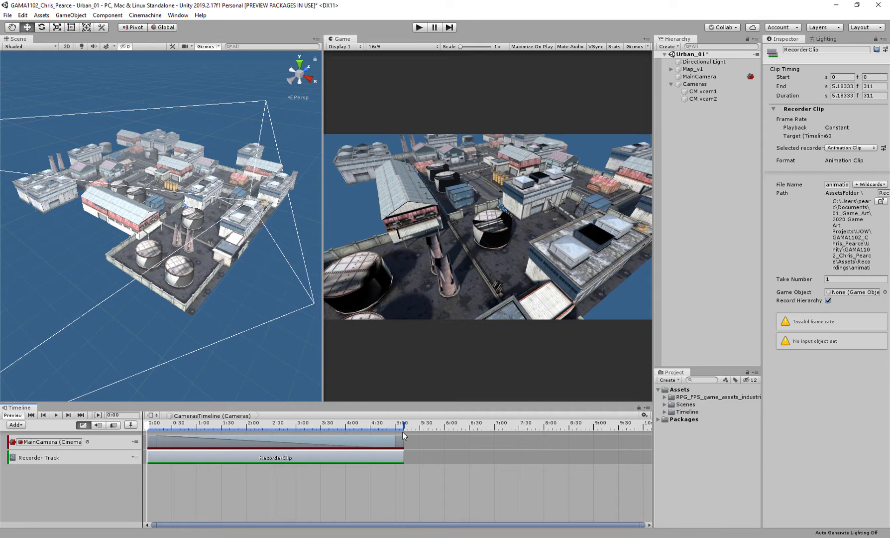
drag(391, 438, 398, 459)
click(392, 455)
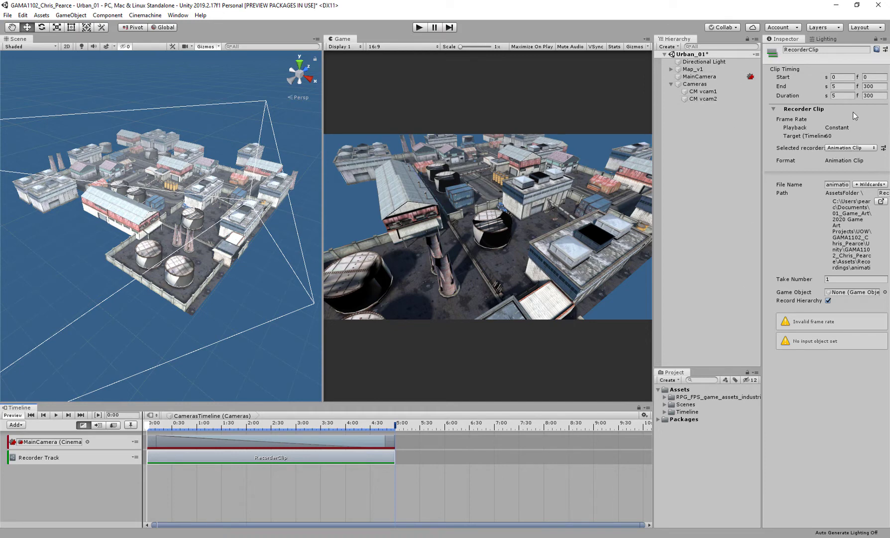
Step: Set the clip's recorder to Movie and its output path to the Desktop
click(855, 149)
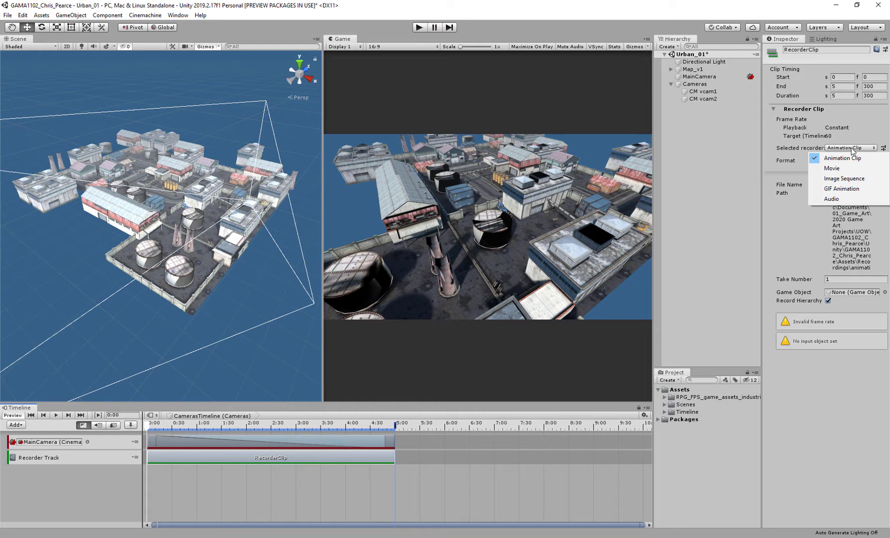
click(832, 169)
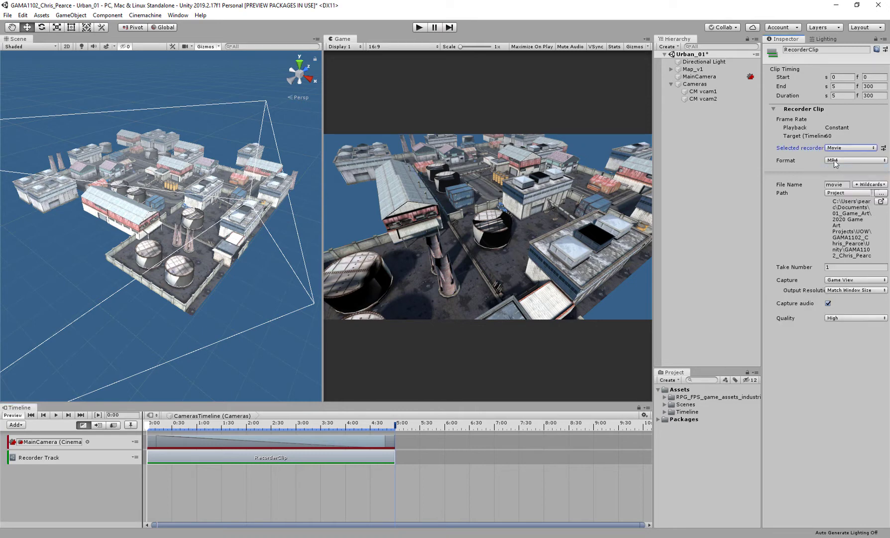
click(880, 194)
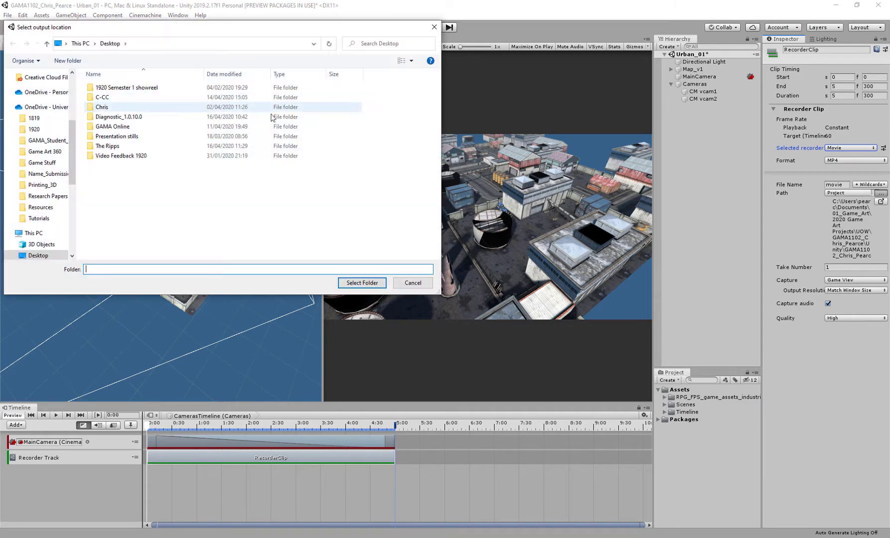
click(43, 256)
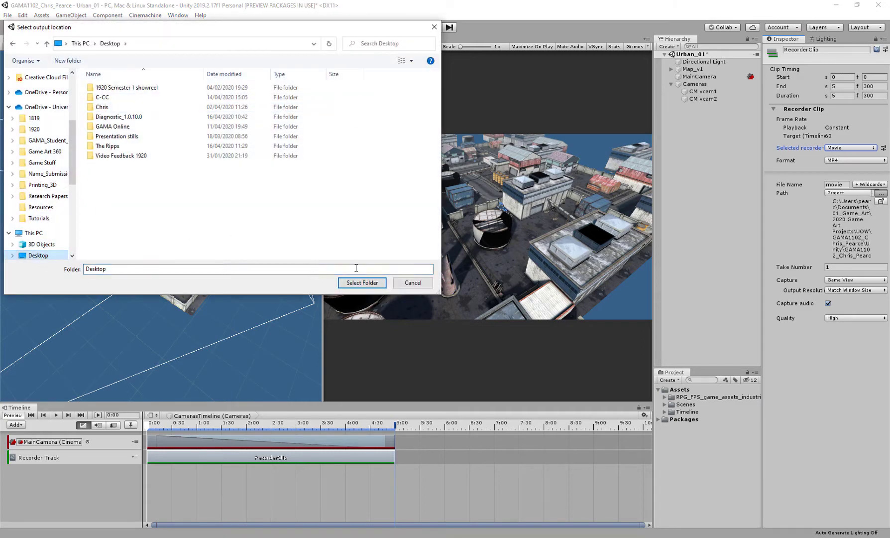
click(365, 283)
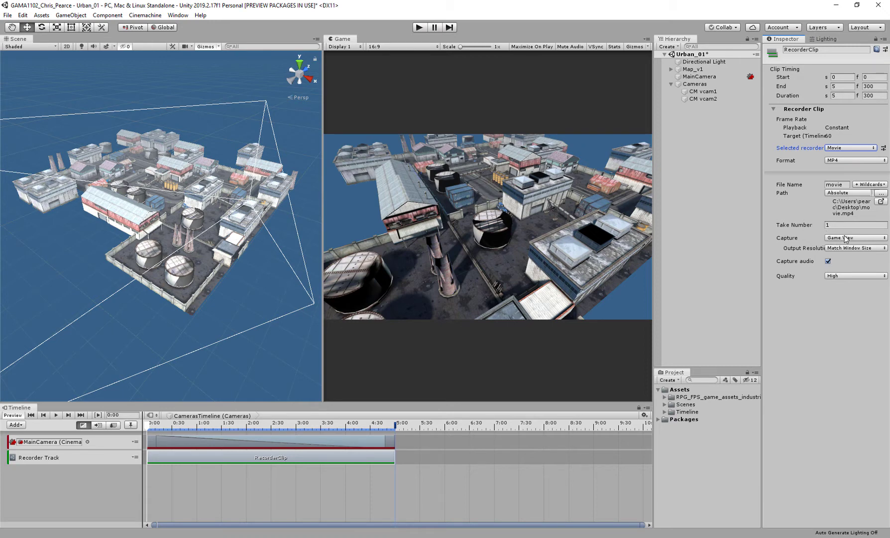
Step: Keep Match Window Size output, disable Capture audio, and enter Play mode to record
click(841, 248)
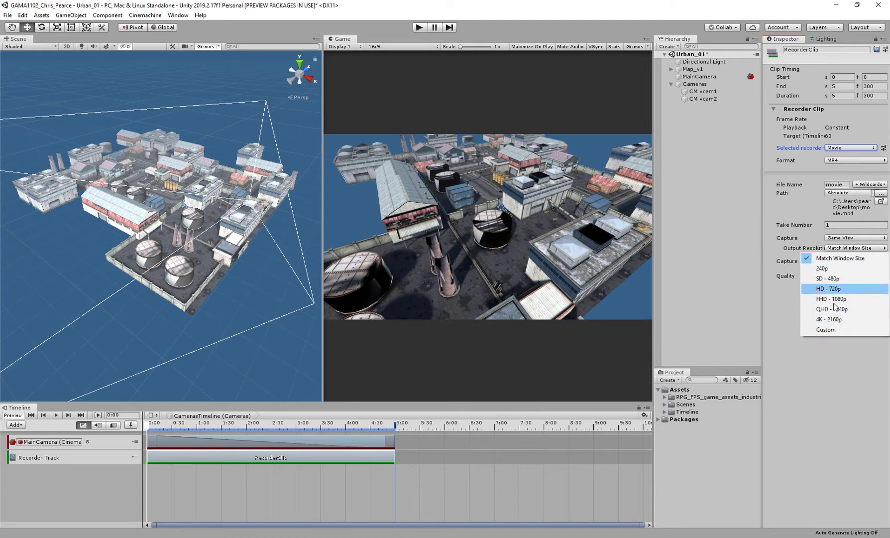
click(846, 258)
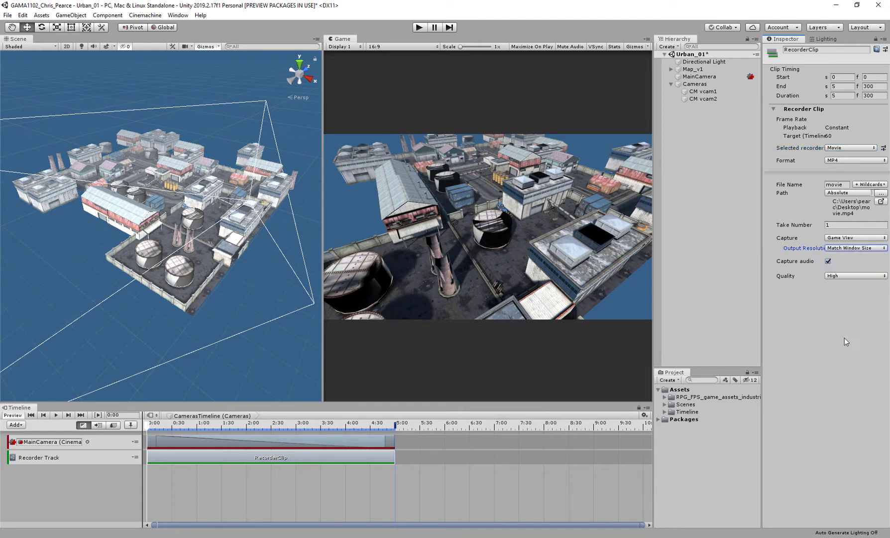
click(829, 261)
click(419, 27)
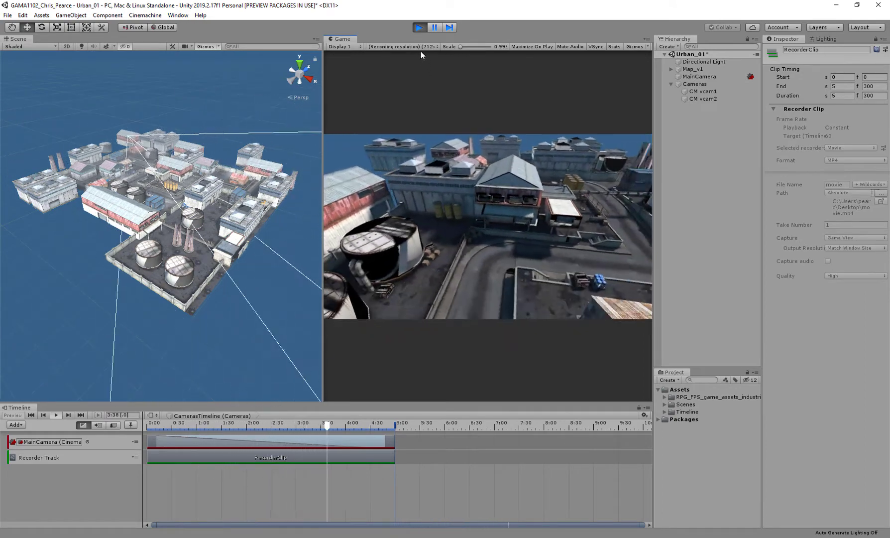
Step: Exit Play mode to stop the first take, then close the movie.mp4 player
click(418, 29)
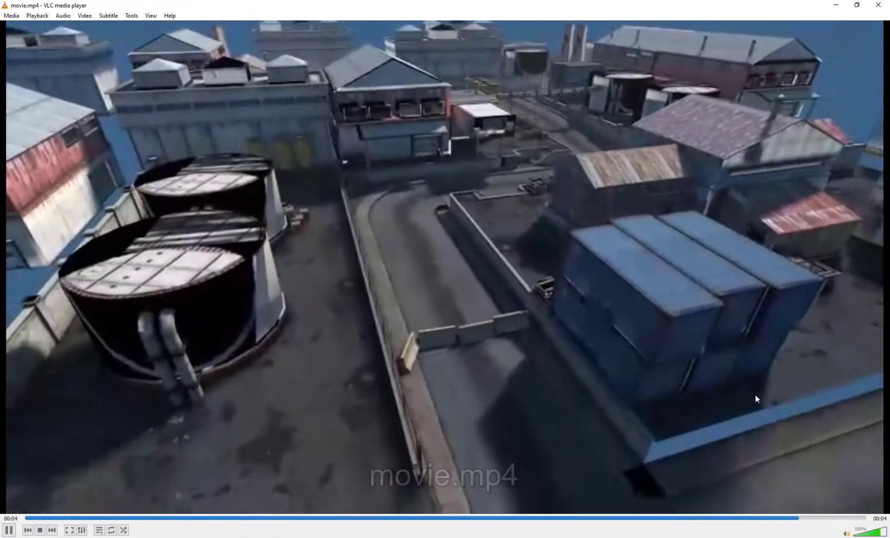
click(878, 5)
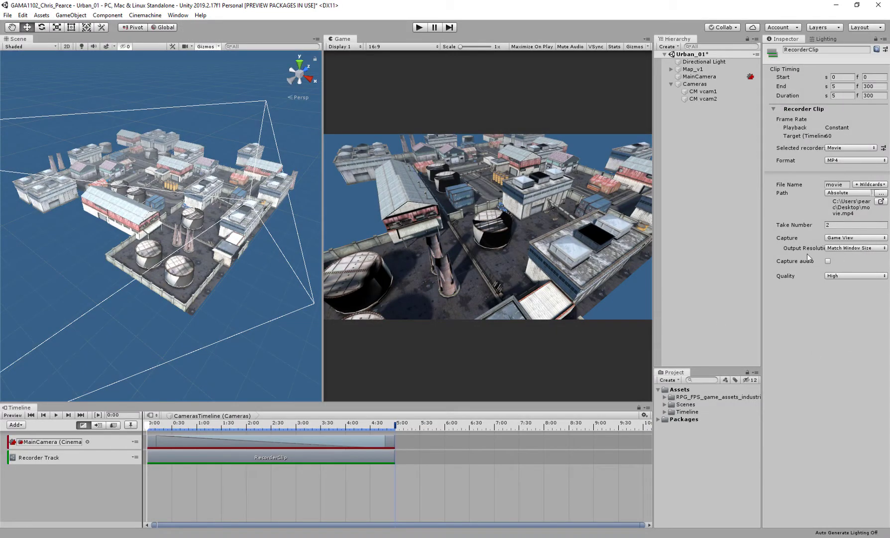
Step: Change Output Resolution to 4K - 2160p and enter Play mode to record
click(841, 248)
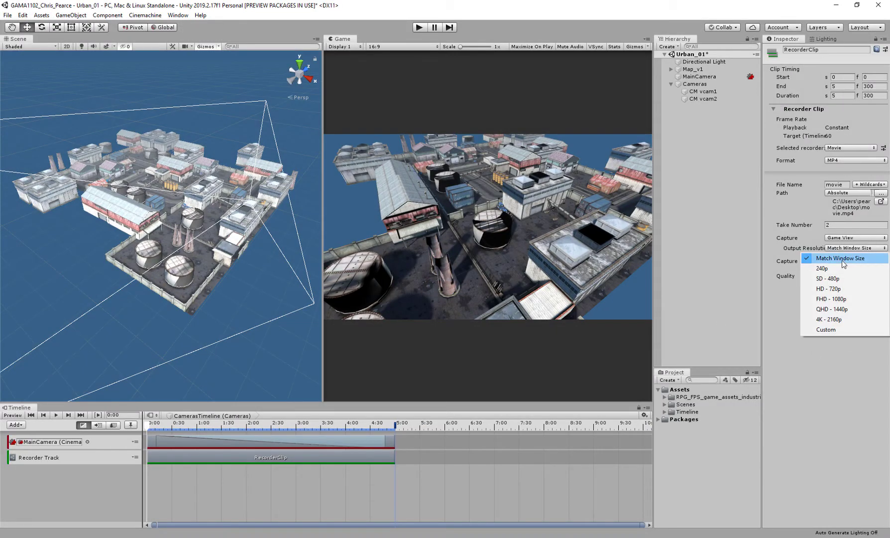
click(850, 318)
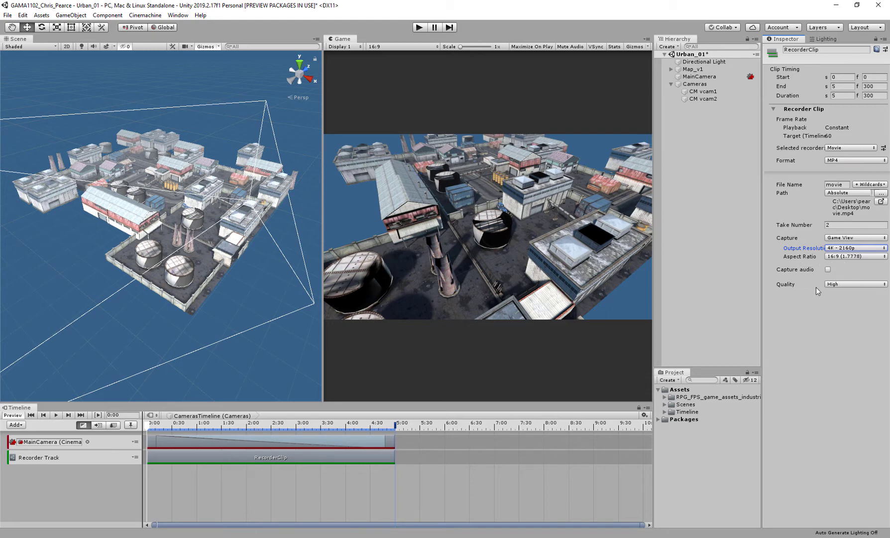
click(419, 27)
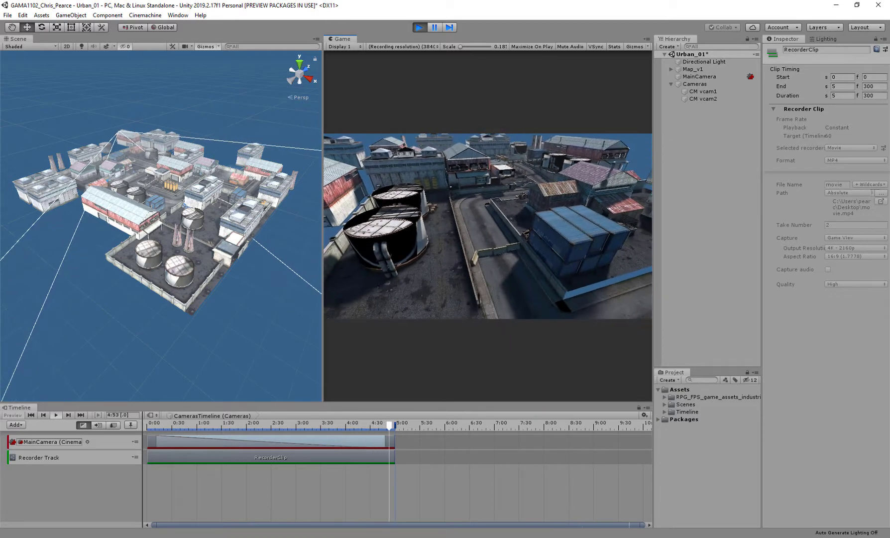
Step: Exit Play mode to end the 4K recording
click(420, 28)
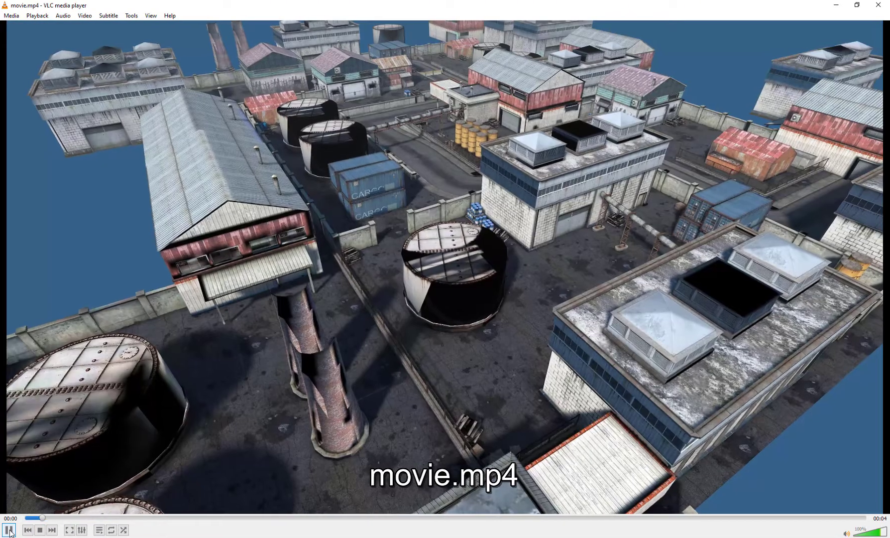
Step: Replay the 4K movie.mp4 from the start in VLC, then close VLC
click(49, 518)
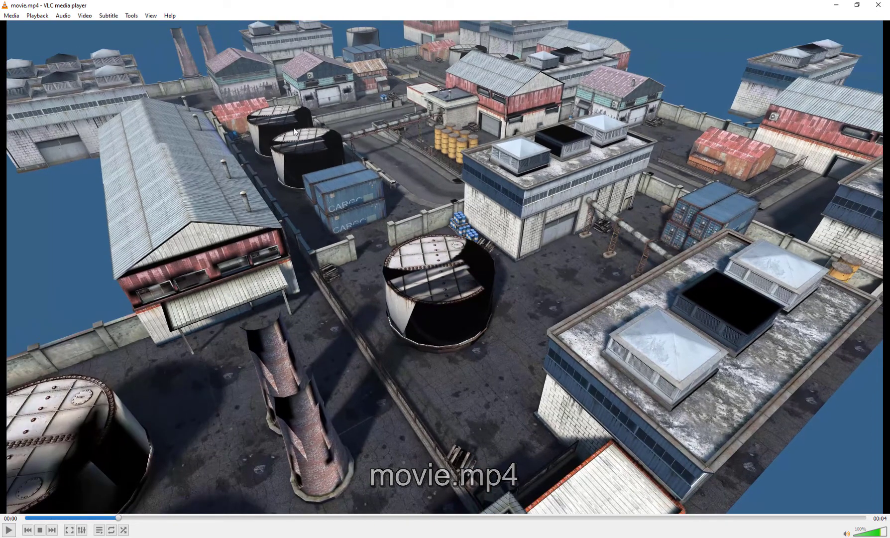
click(879, 5)
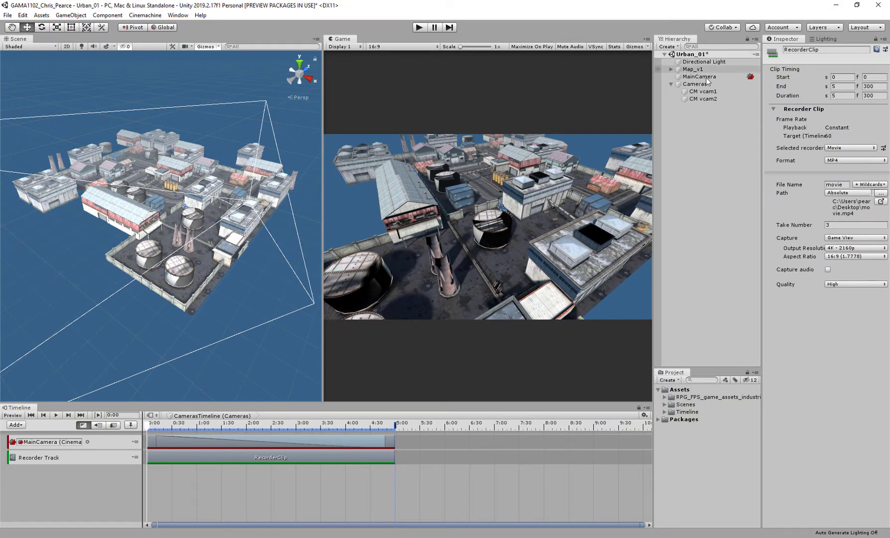
Step: In Lighting settings, uncheck Baked Global Illumination and check Auto Generate
click(823, 39)
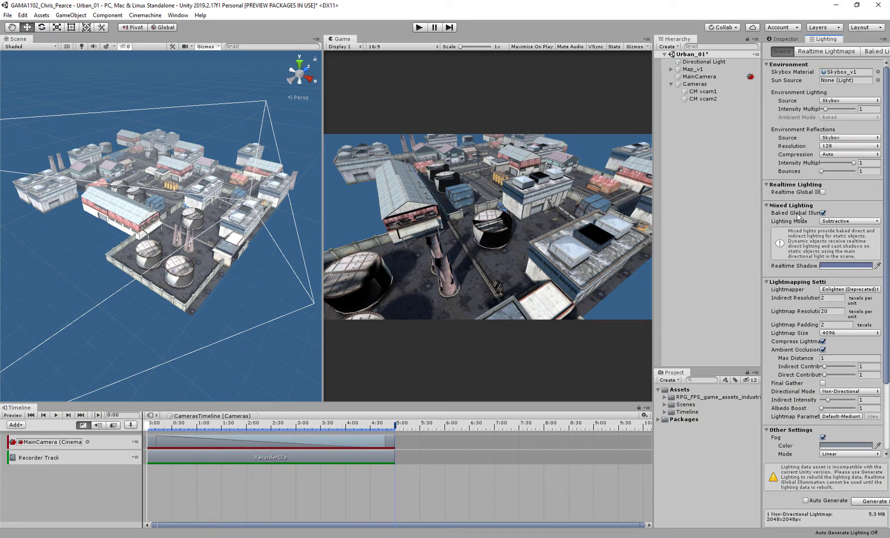
click(823, 213)
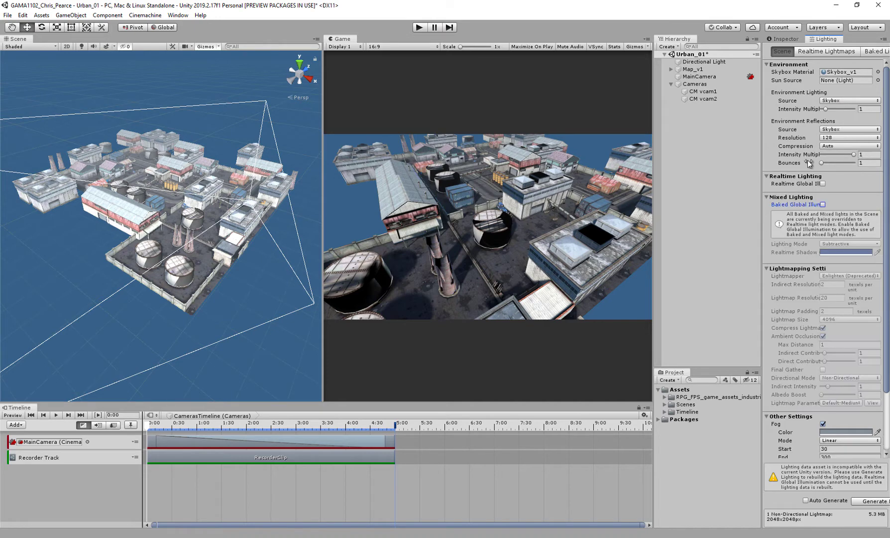
scroll(782, 300, down, 3)
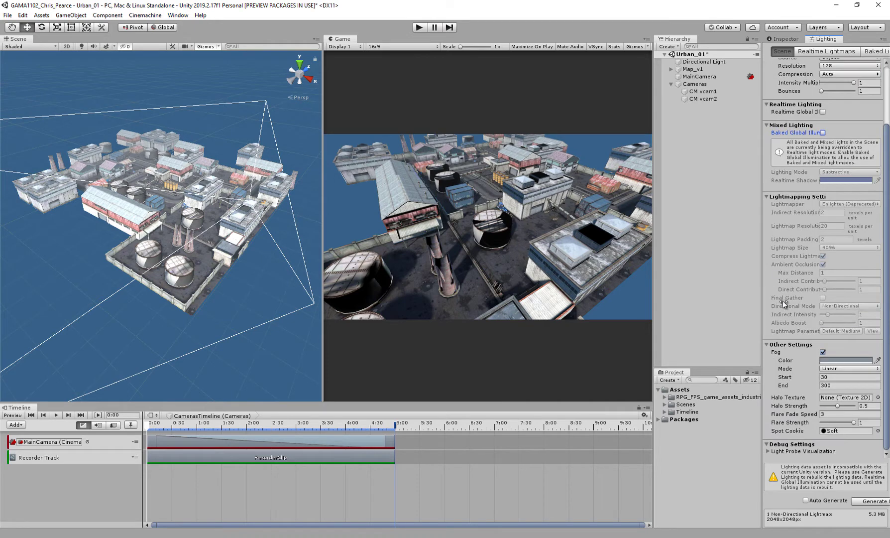
click(806, 501)
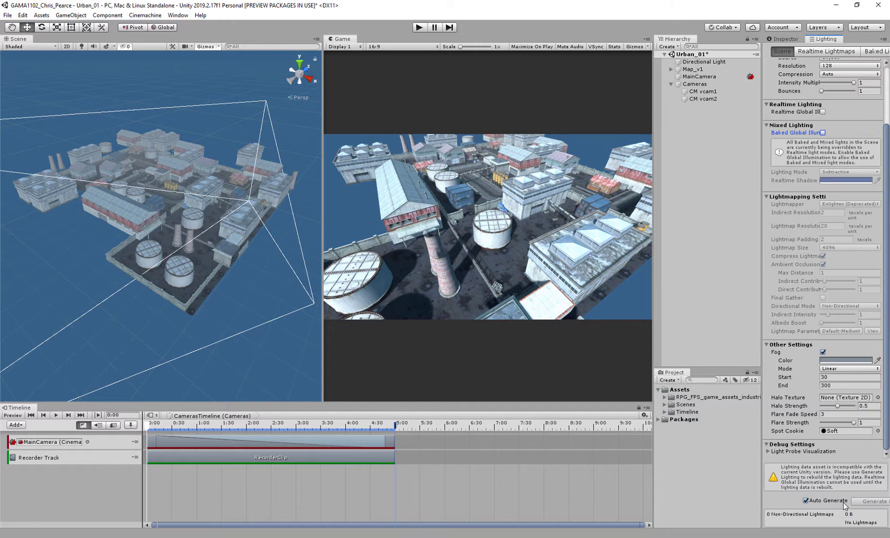
Step: Record a new take by entering and then exiting Play mode
click(419, 28)
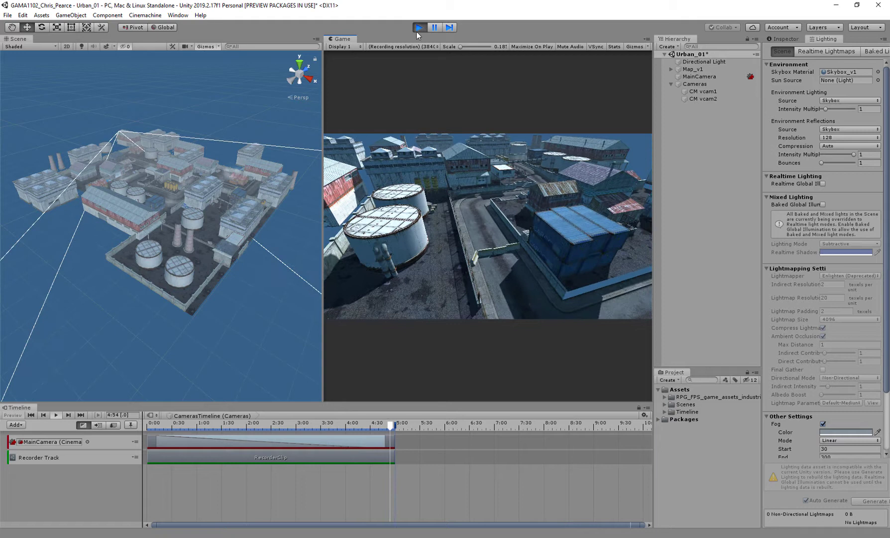
click(419, 27)
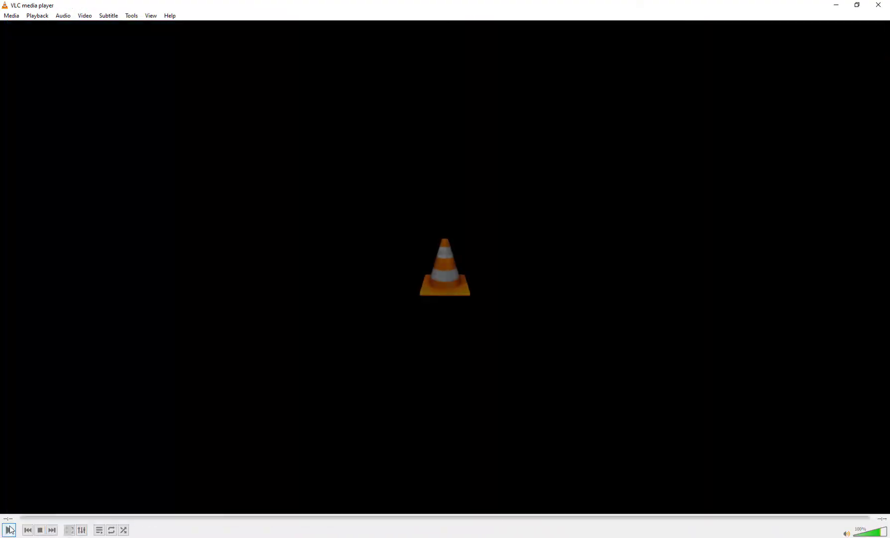
Step: Replay movie.mp4 from the start, pause it, and scrub forward to about 00:01
click(10, 530)
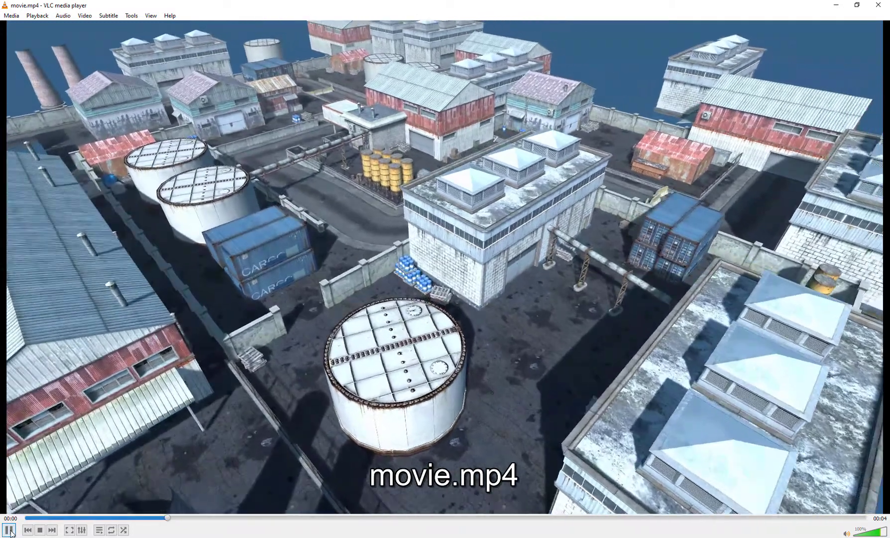
click(9, 530)
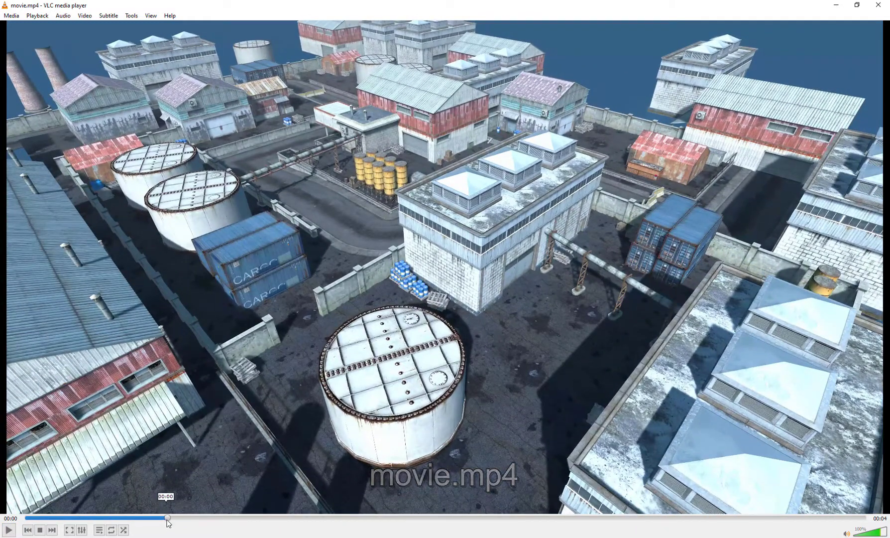
drag(168, 518, 795, 518)
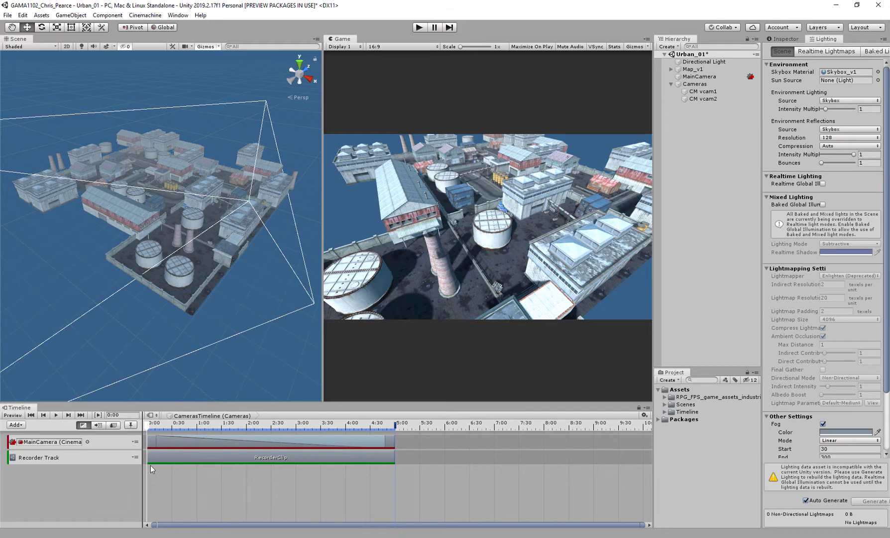
Step: Show the Cinemachine menu's camera creation options in Unity
click(145, 15)
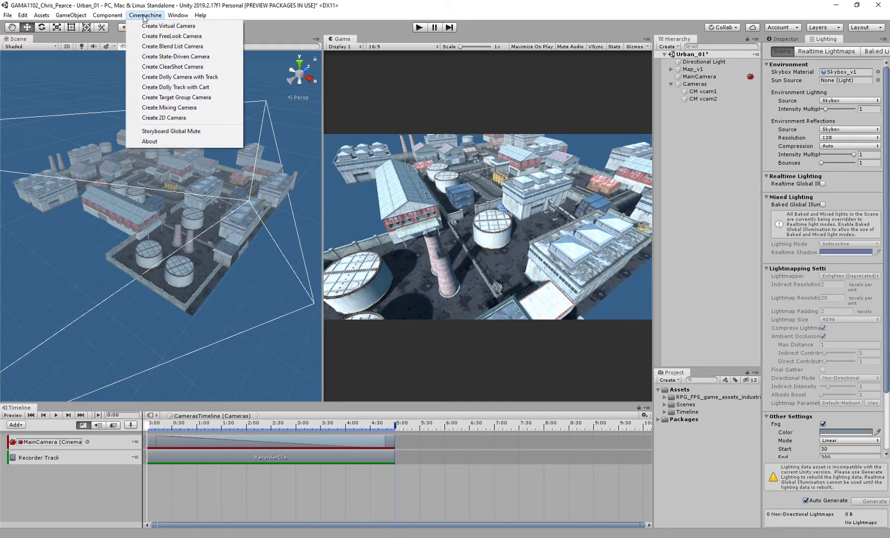